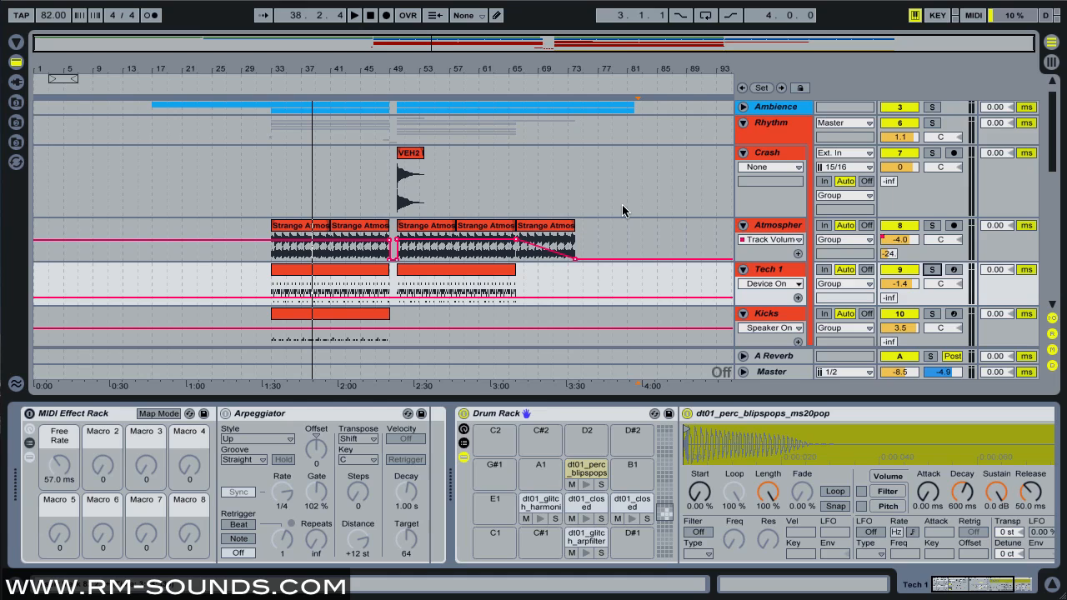
Hide the device view, collapse the Rhythm group and select that group track
click(1052, 584)
click(743, 124)
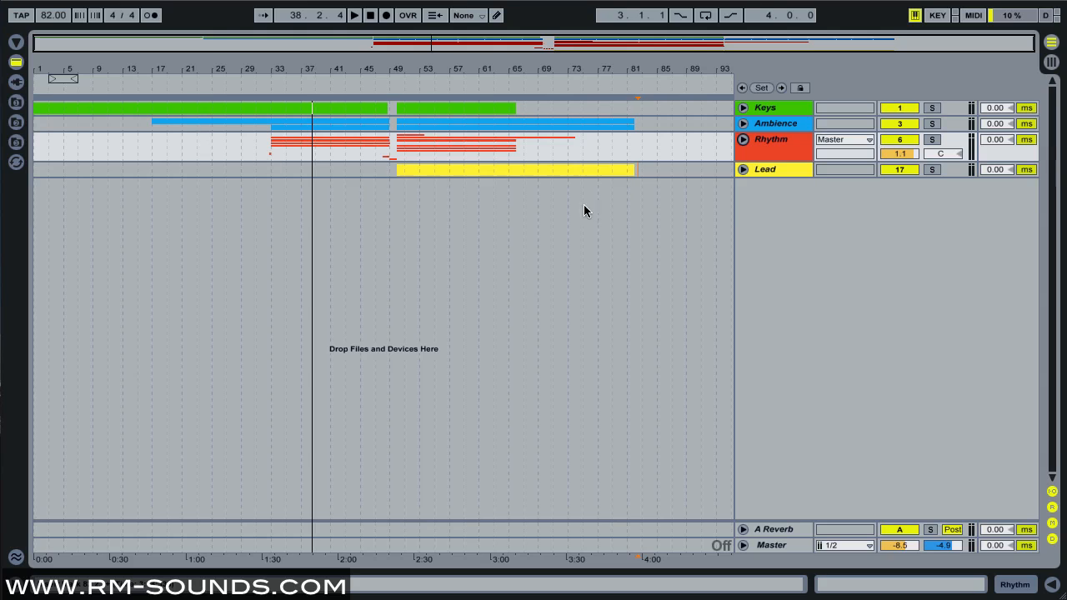
click(794, 144)
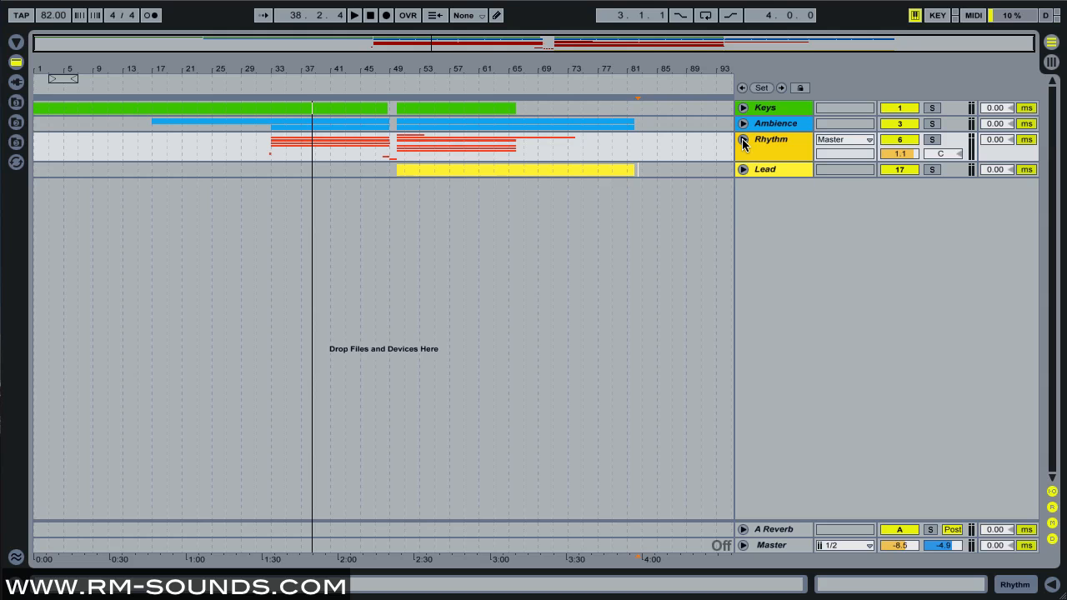
Expand the Rhythm group, show the device chain of the Tech 1 track and select its Drum Rack
click(743, 141)
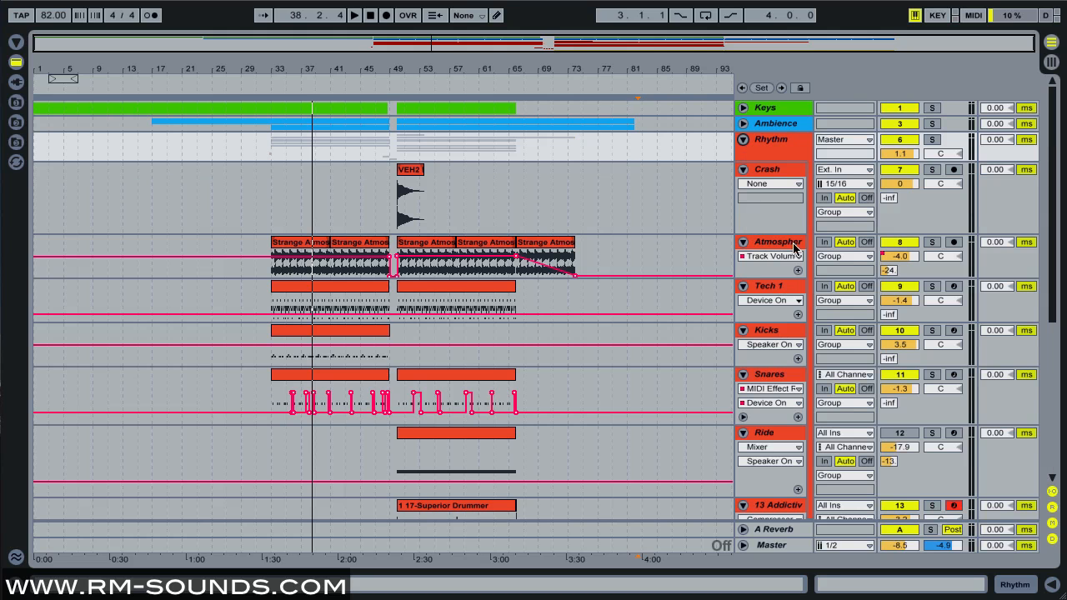
click(758, 289)
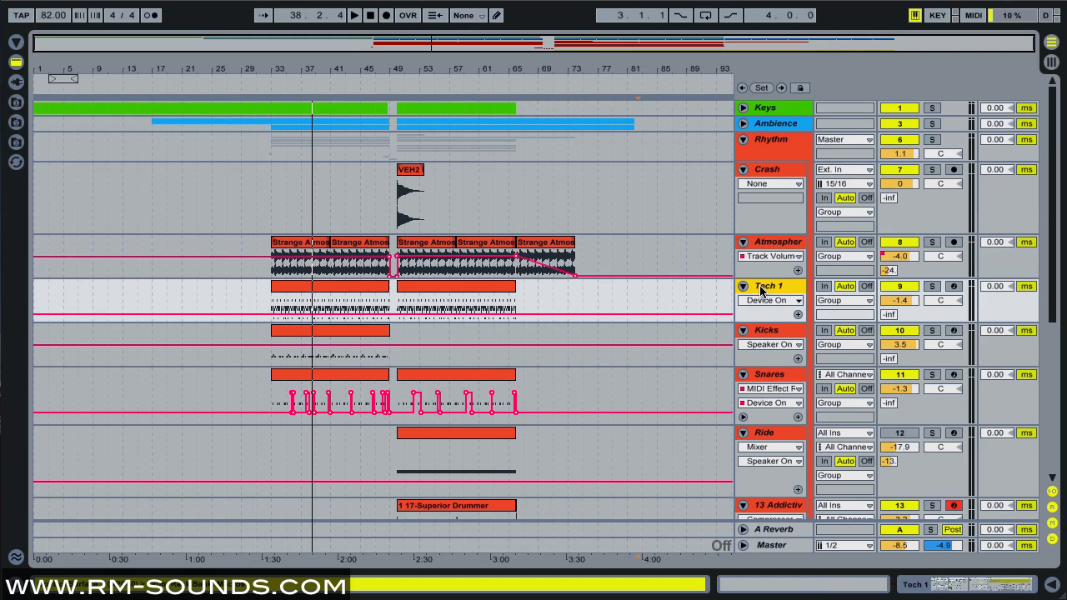
double_click(761, 289)
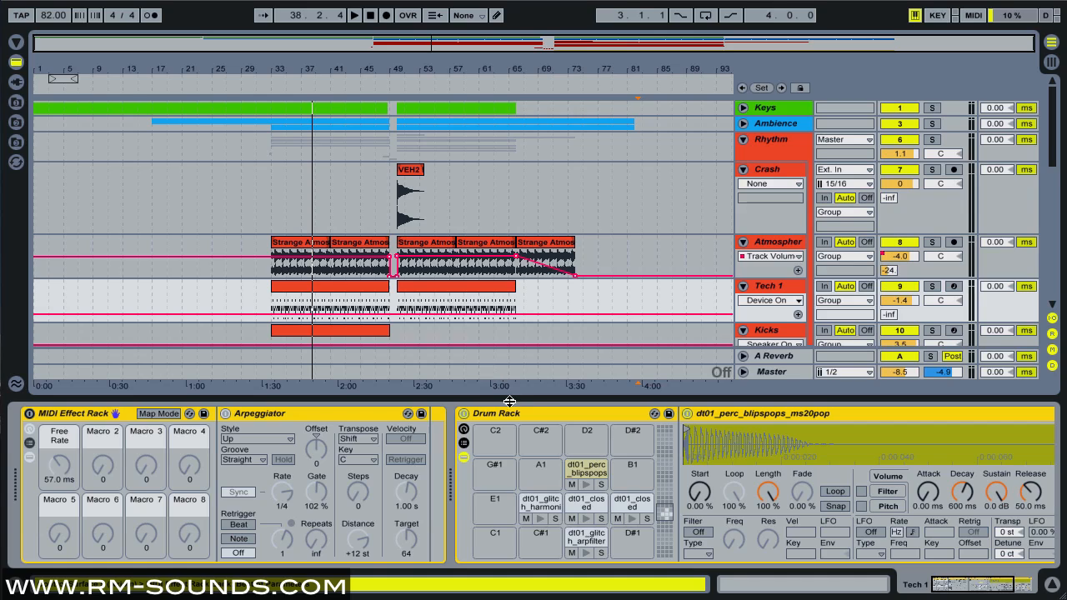
click(546, 416)
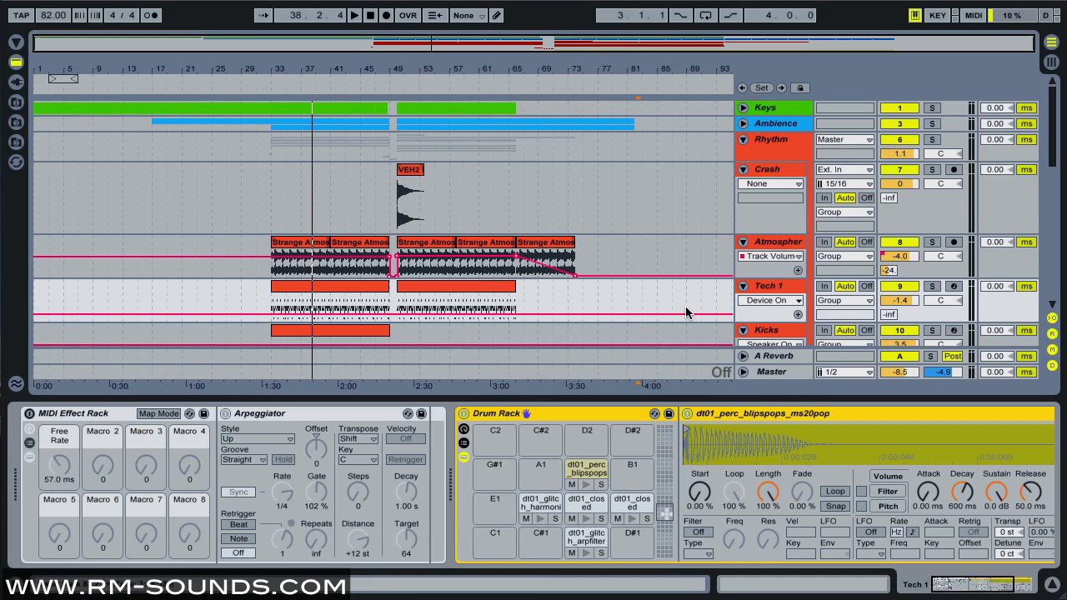
Solo the Tech 1 track and listen to it from bar 33, stopping playback after a few bars
click(932, 286)
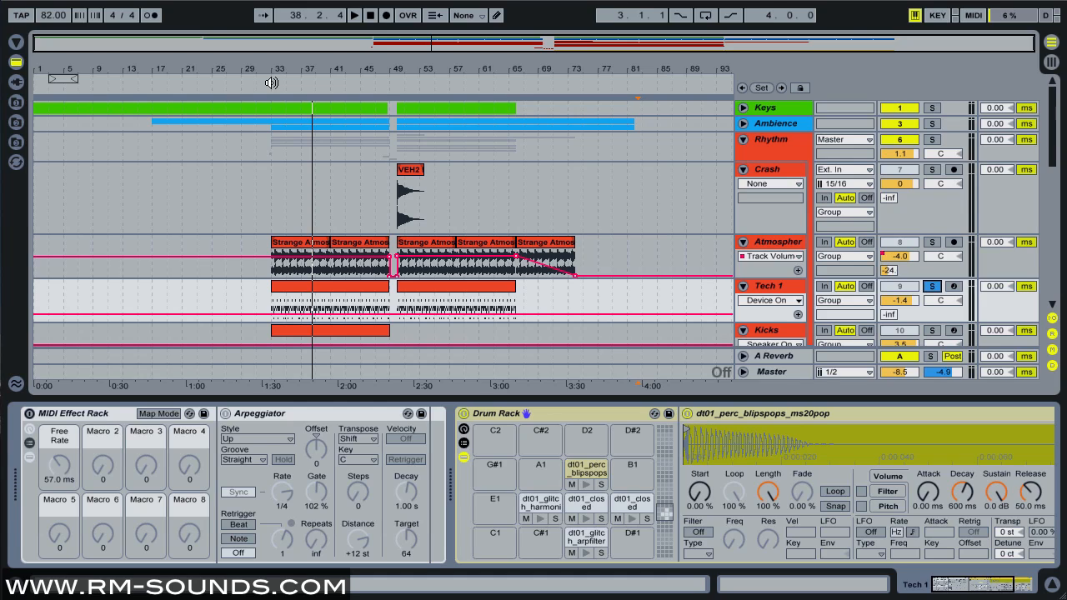
click(271, 82)
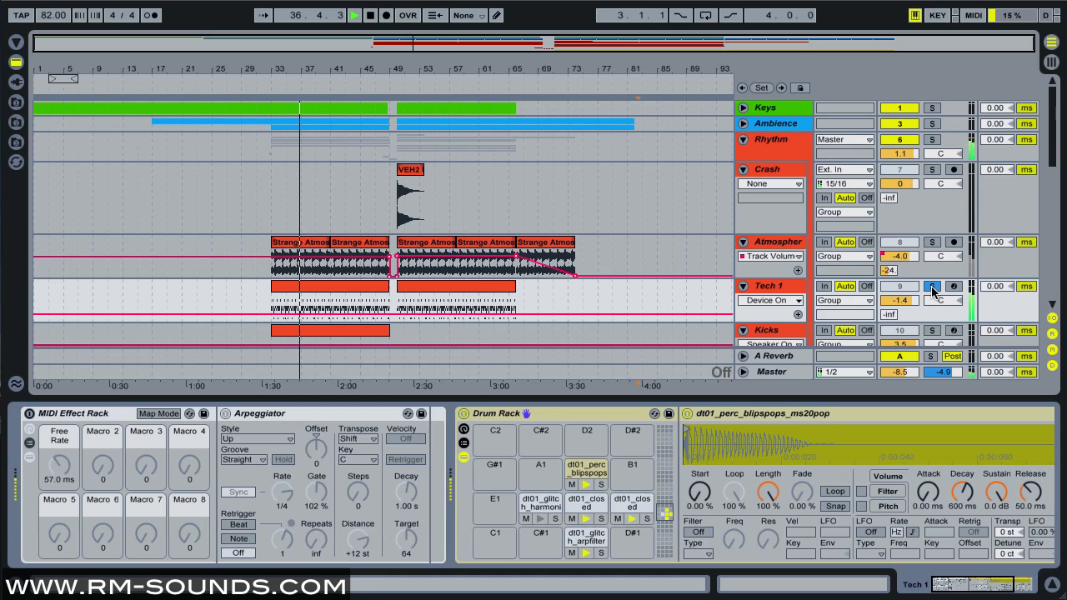
key(space)
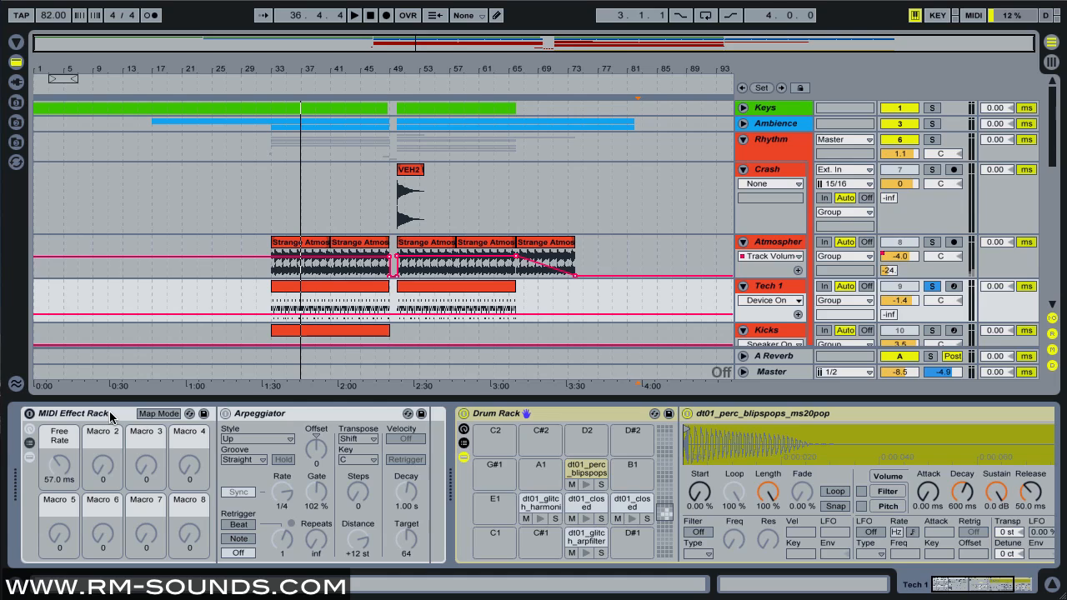
Activate the MIDI Effect Rack containing the Arpeggiator on the Tech 1 track
click(268, 416)
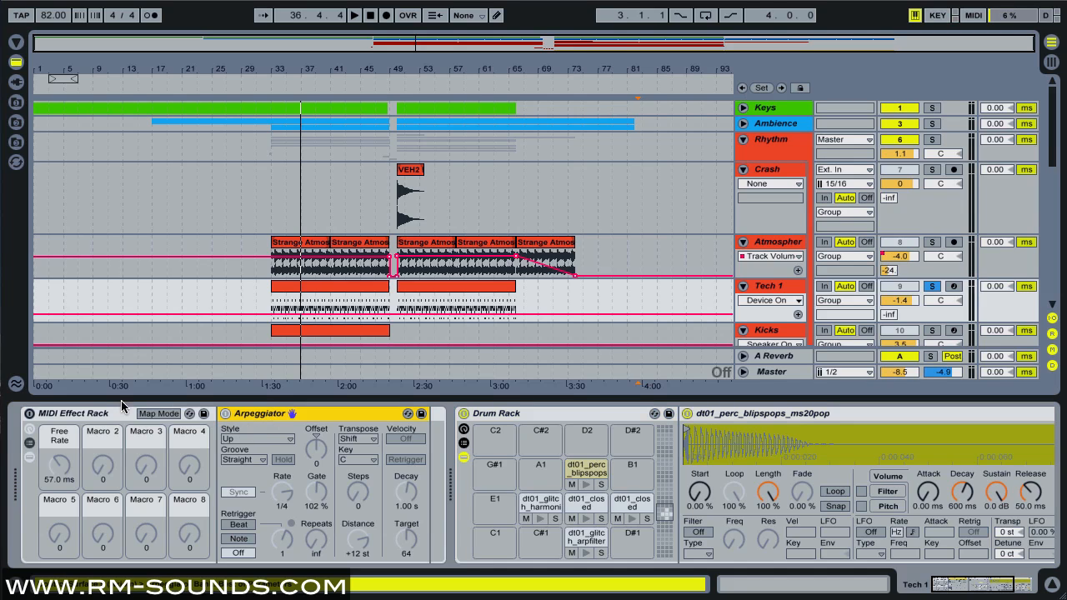
click(82, 414)
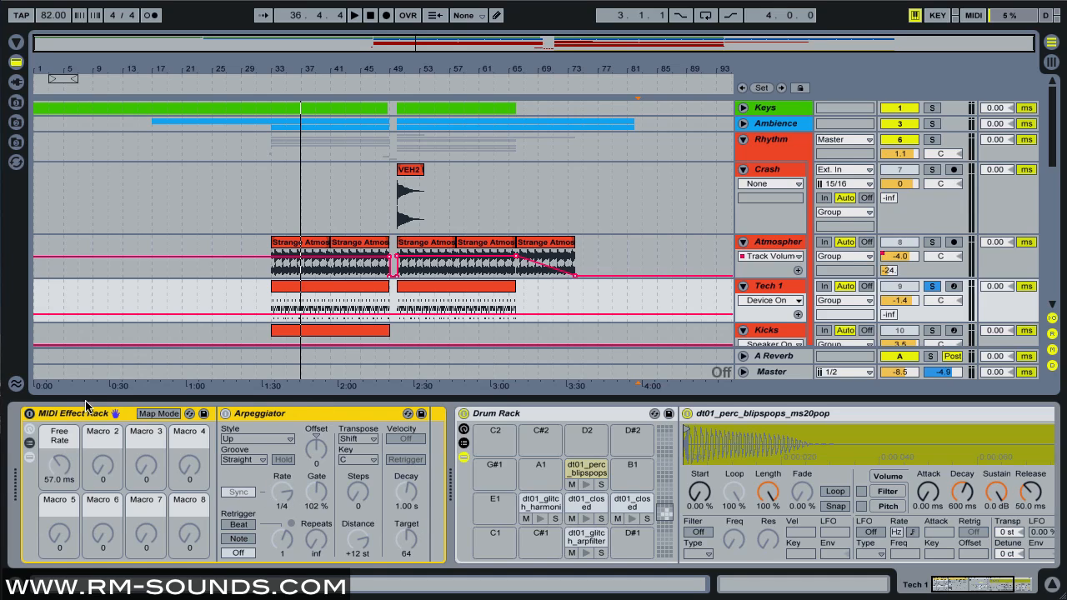
click(30, 414)
Switch the Arpeggiator's rate from tempo-synced to Free mode
click(290, 414)
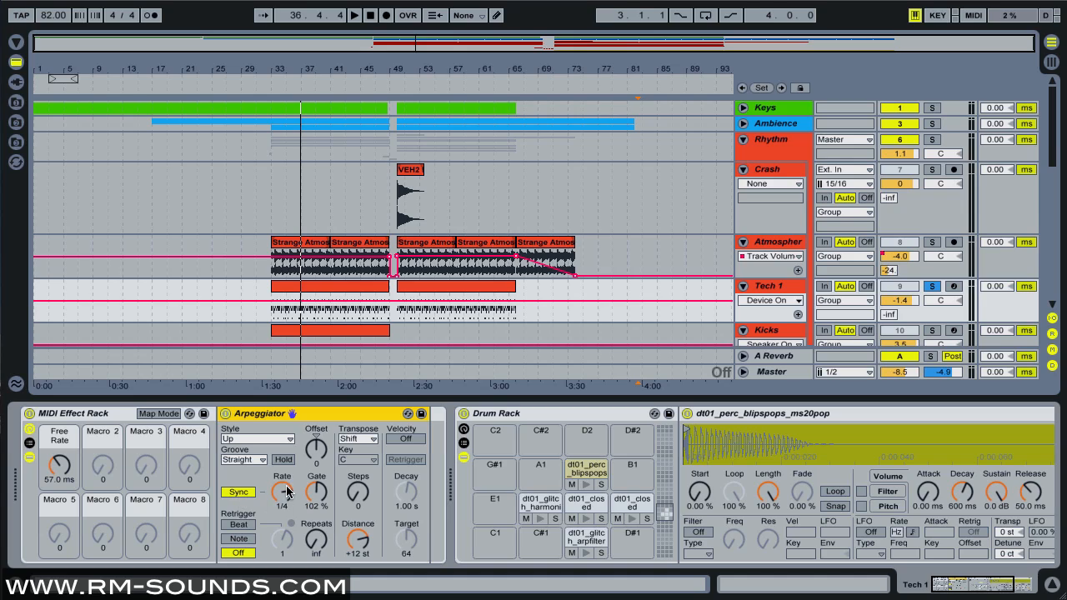
drag(288, 493, 283, 493)
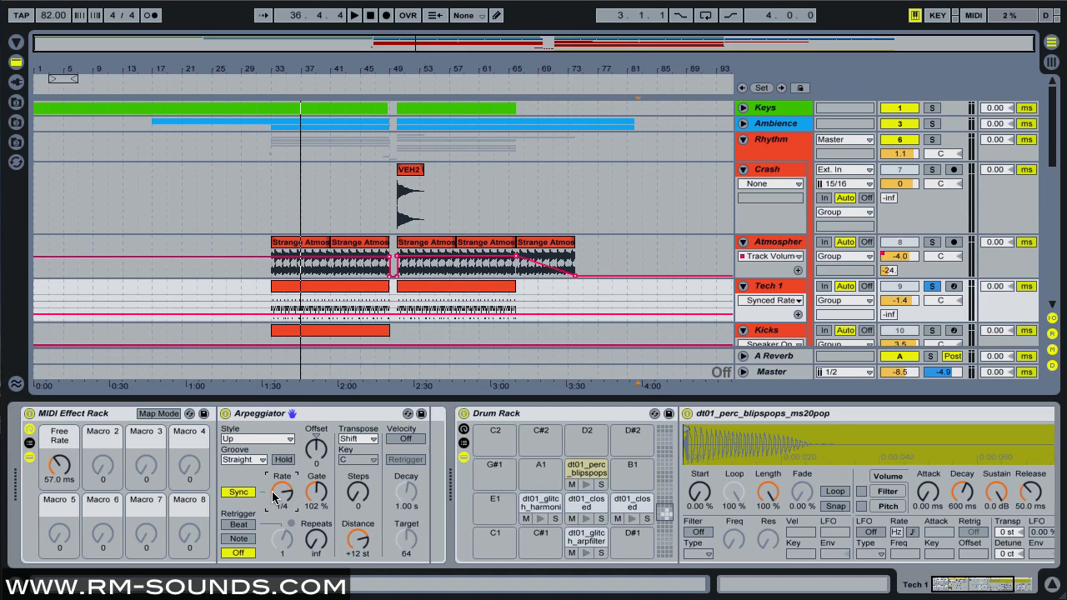
click(249, 498)
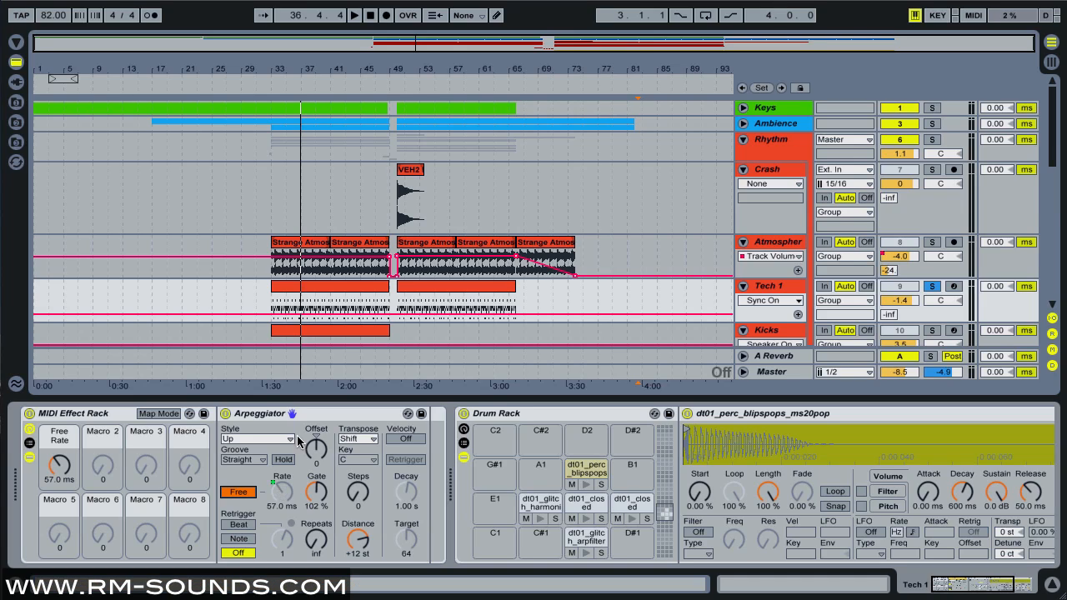
Arm the Tech 1 track and compare the drum hits with the MIDI Effect Rack bypassed and active, leaving it active
click(955, 287)
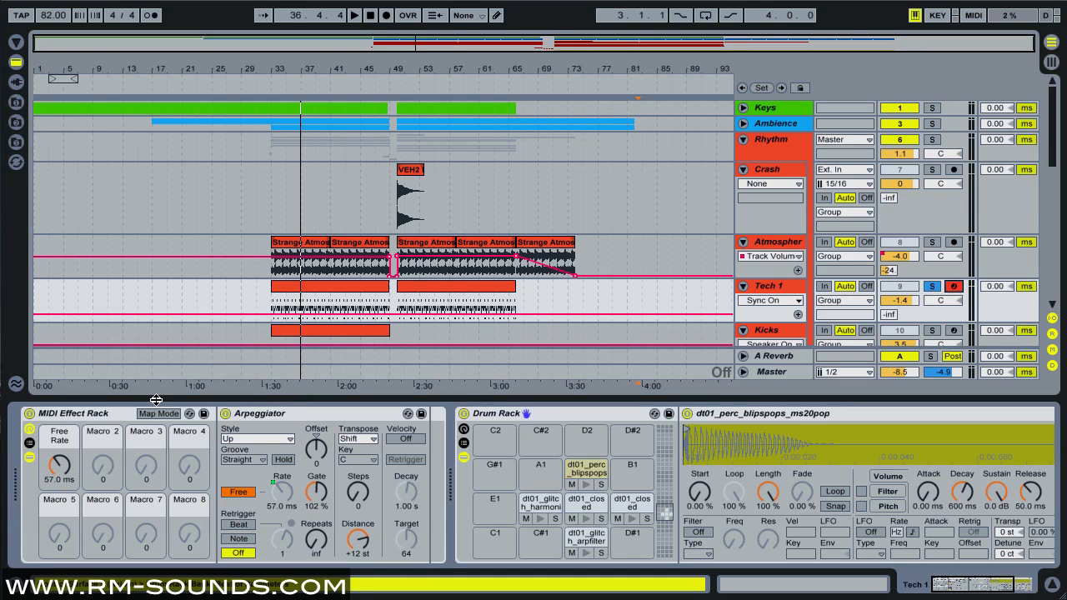
click(29, 414)
click(29, 413)
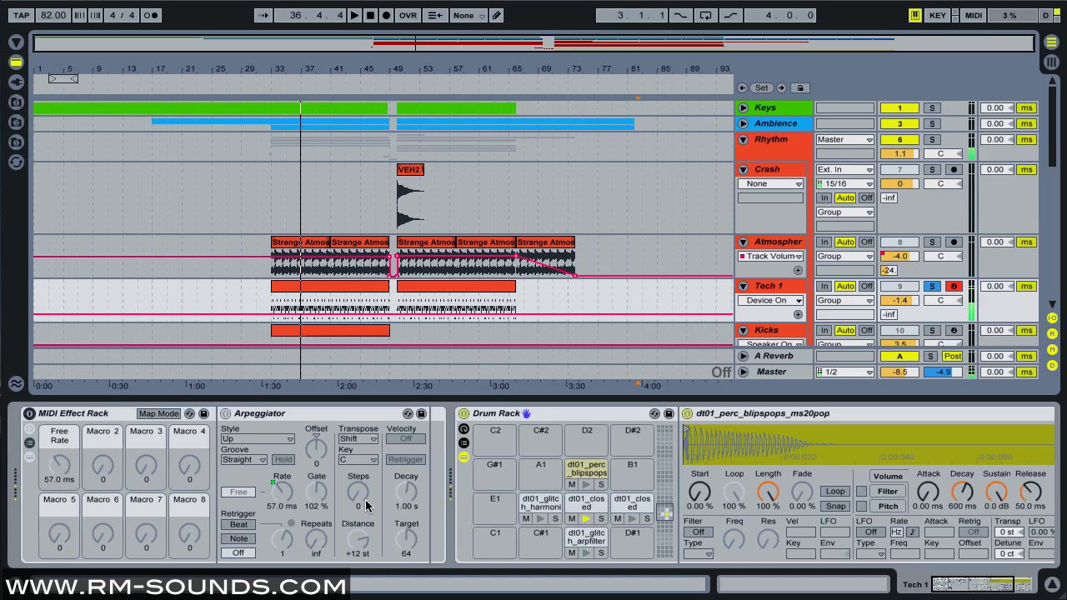
click(38, 416)
click(29, 414)
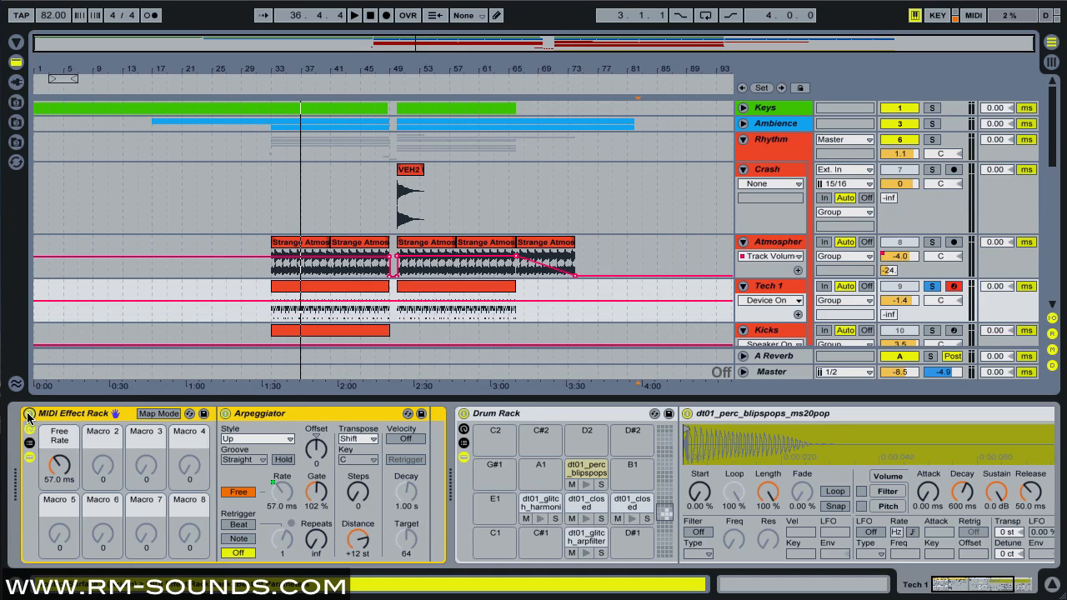
Switch the Arpeggiator's Hold on and back off
click(283, 461)
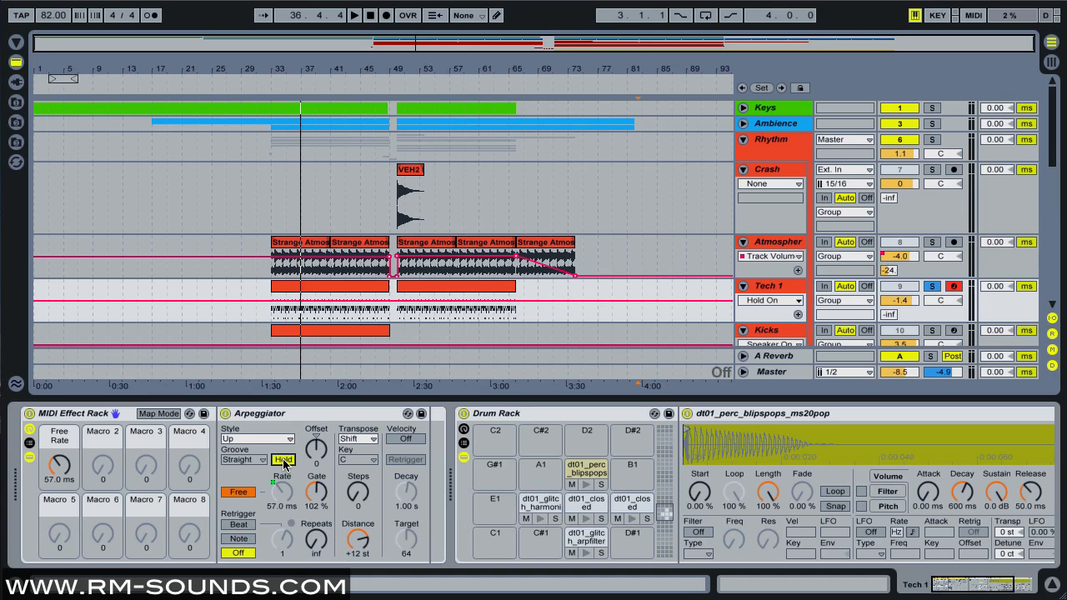
click(283, 462)
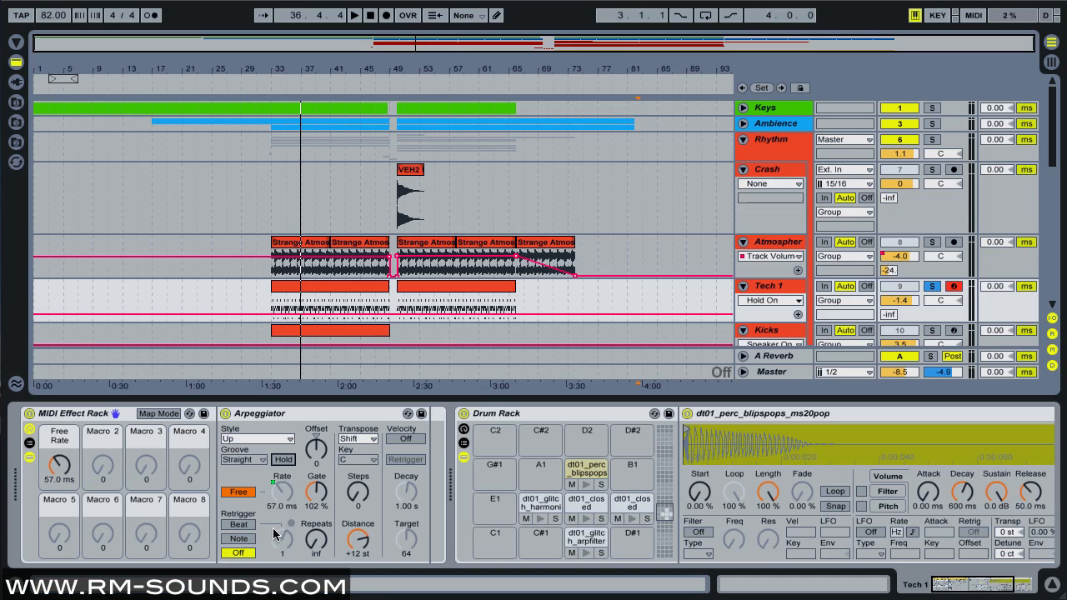
Try different arpeggio speeds with the rack's Free Rate macro and set it to 118 ms
click(284, 494)
mouse_move(67, 470)
mouse_down()
mouse_move(66, 523)
mouse_move(67, 477)
mouse_up()
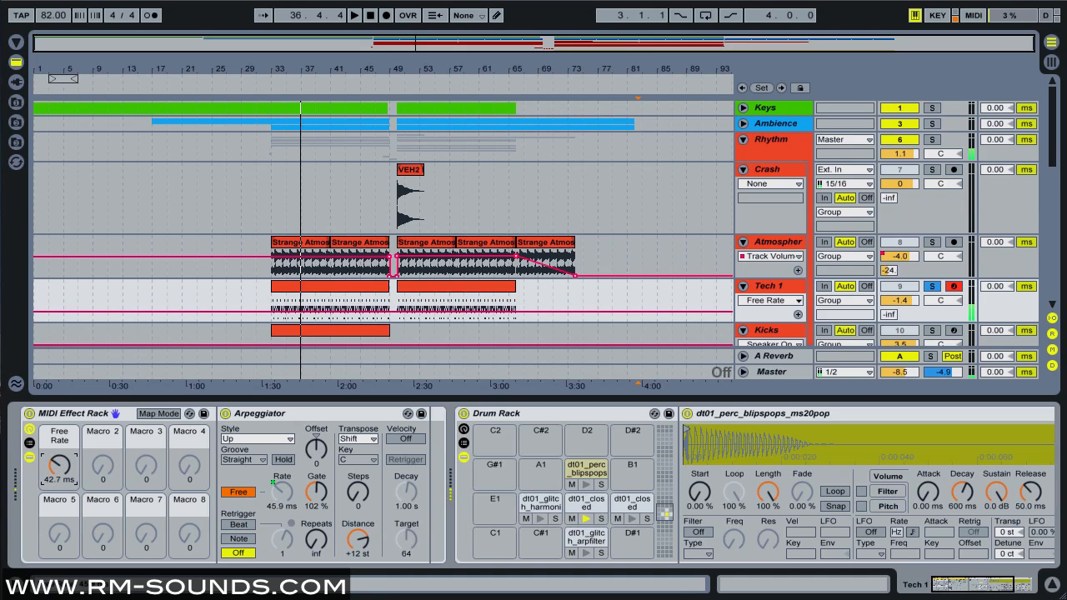
drag(60, 465, 60, 470)
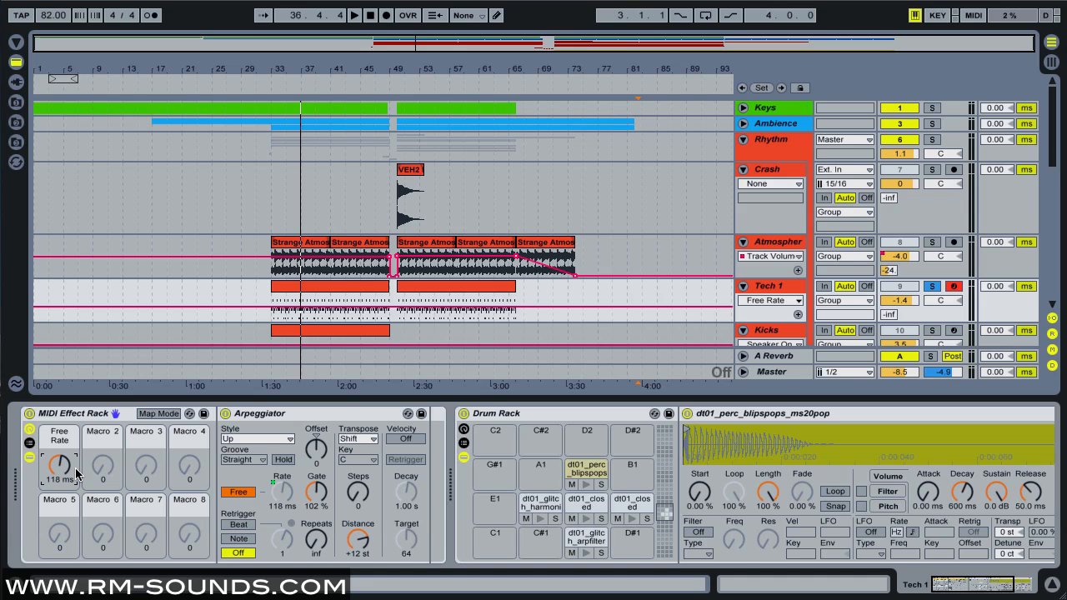
Lower the Arpeggiator's Gate to 18 % to try short notes, and set it to 100 %
click(319, 490)
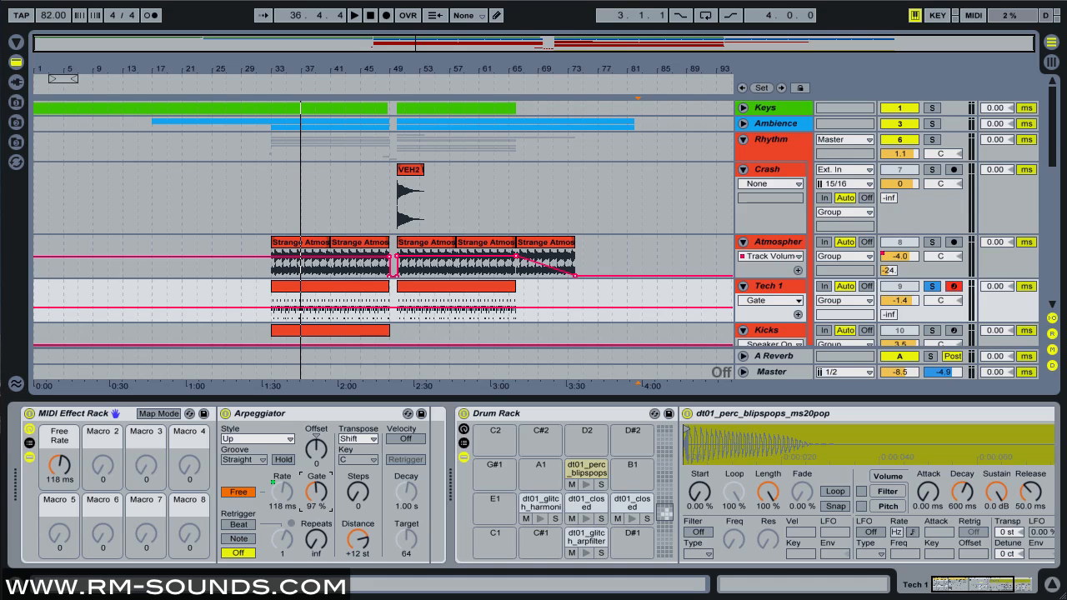
drag(317, 492, 317, 564)
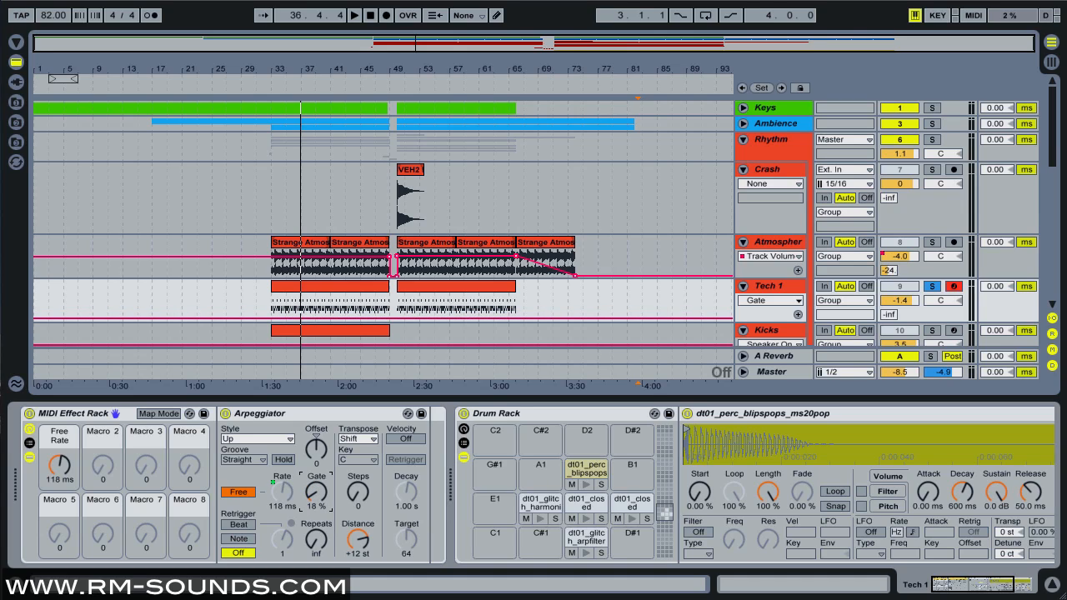
drag(317, 491, 317, 427)
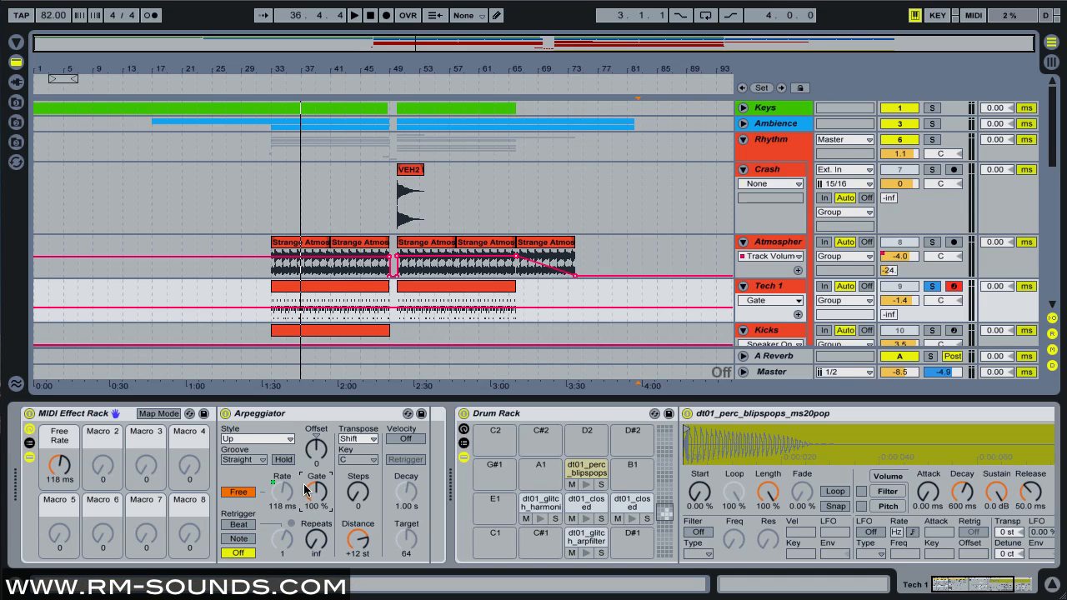
click(266, 415)
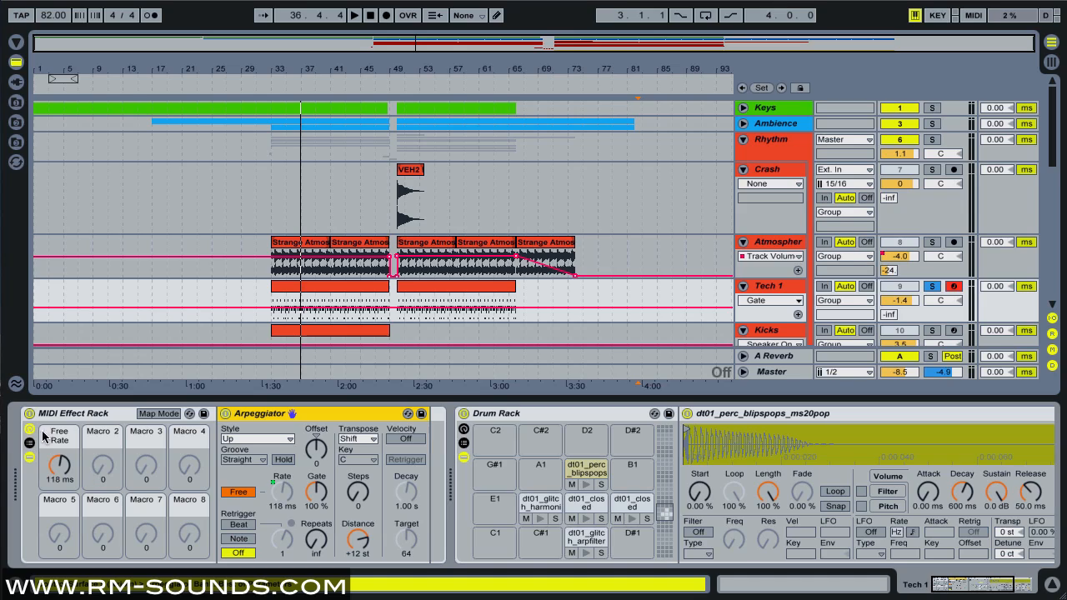
click(92, 416)
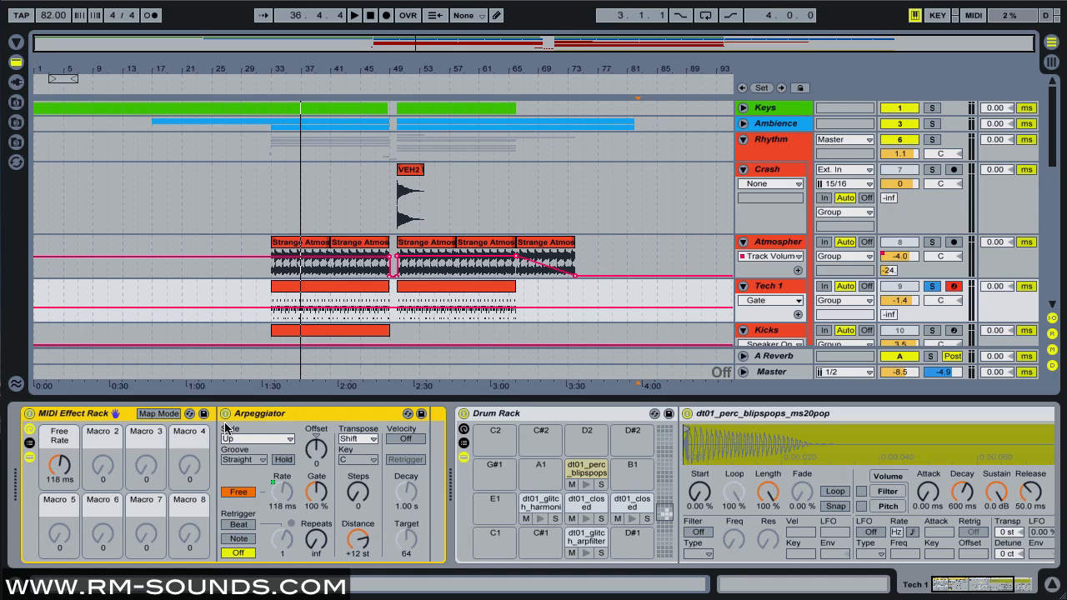
click(290, 420)
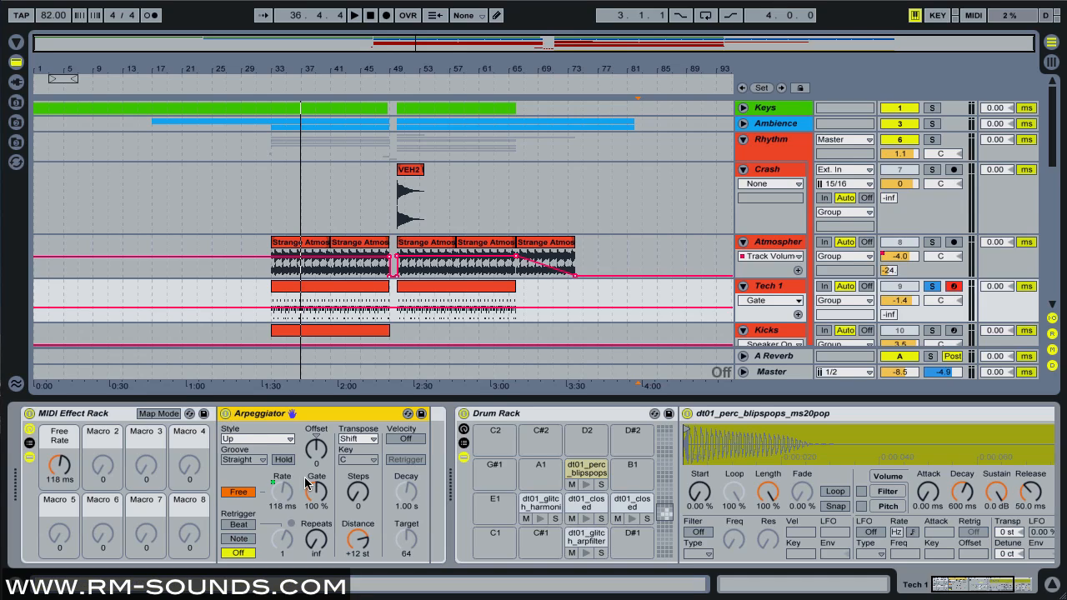
click(290, 501)
click(80, 419)
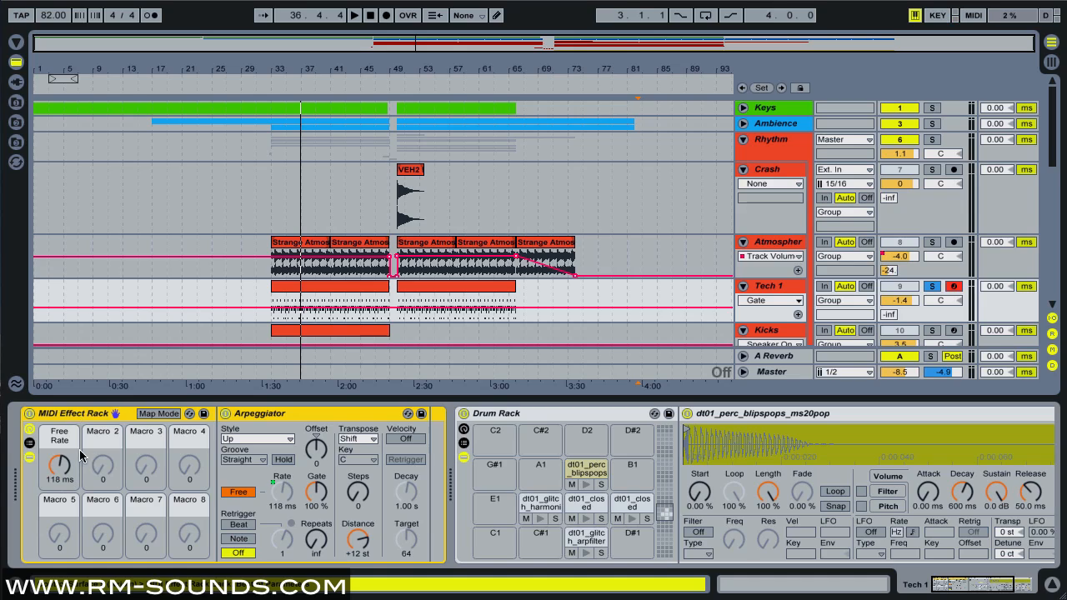
click(311, 418)
Unsolo the Tech 1 track and start playback of the full arrangement from around bar 29
click(932, 287)
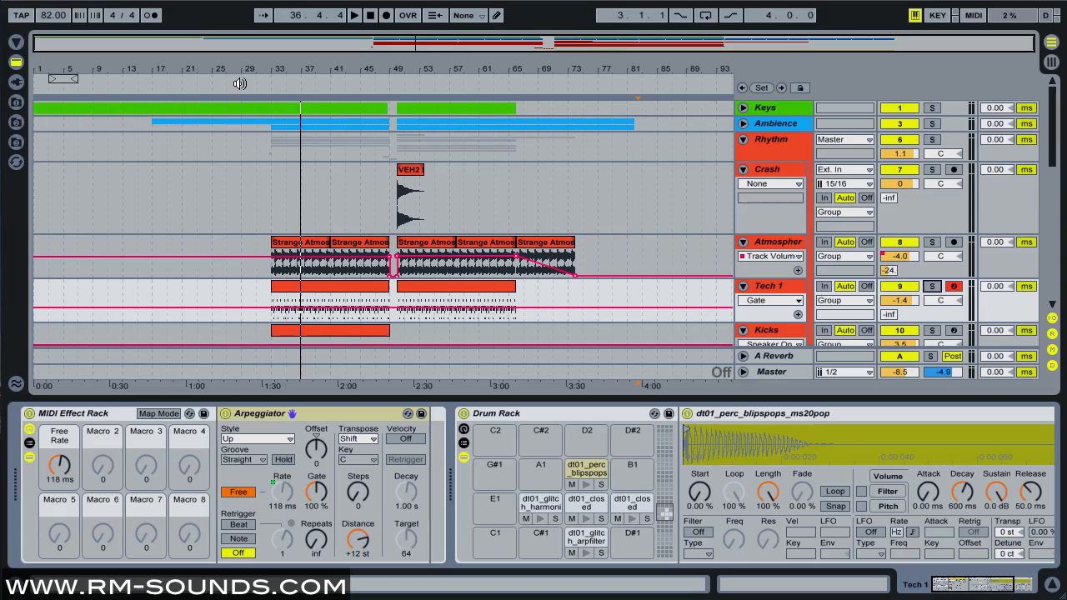
click(239, 83)
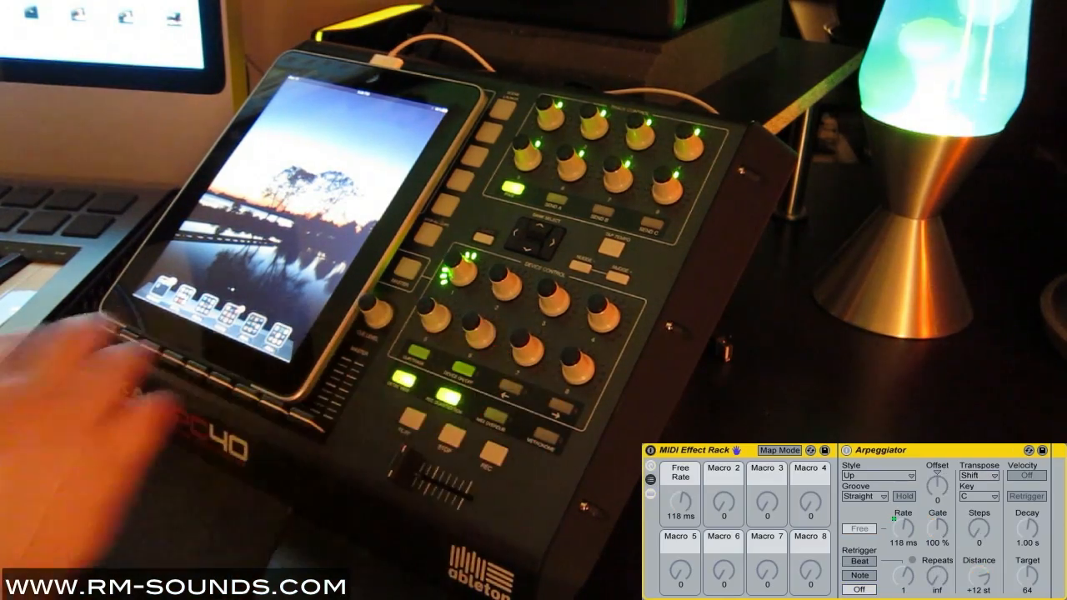
Turn on Hold in the Arpeggiator
click(910, 499)
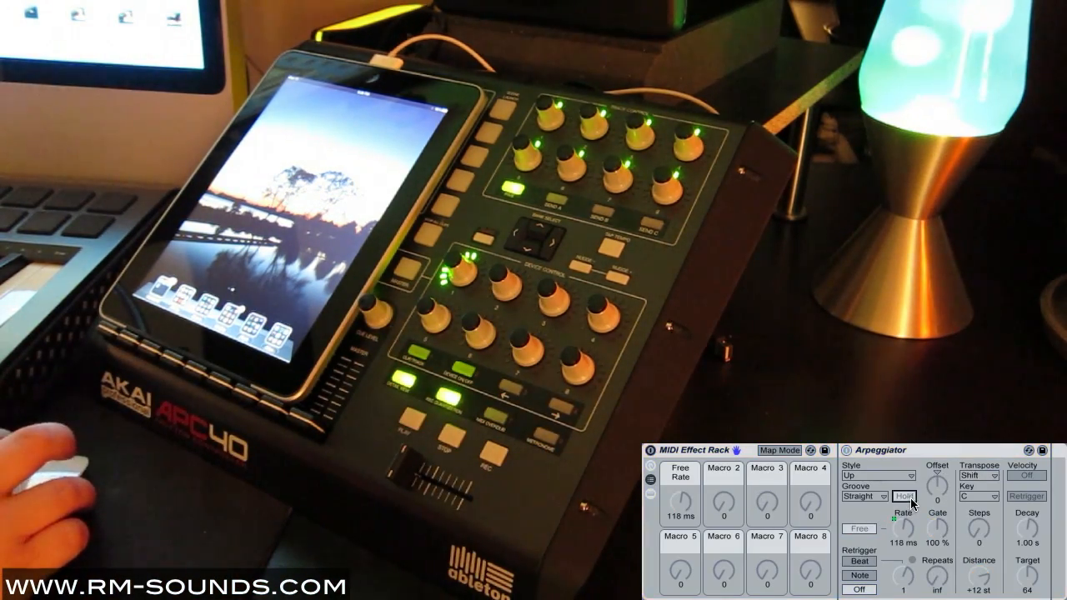